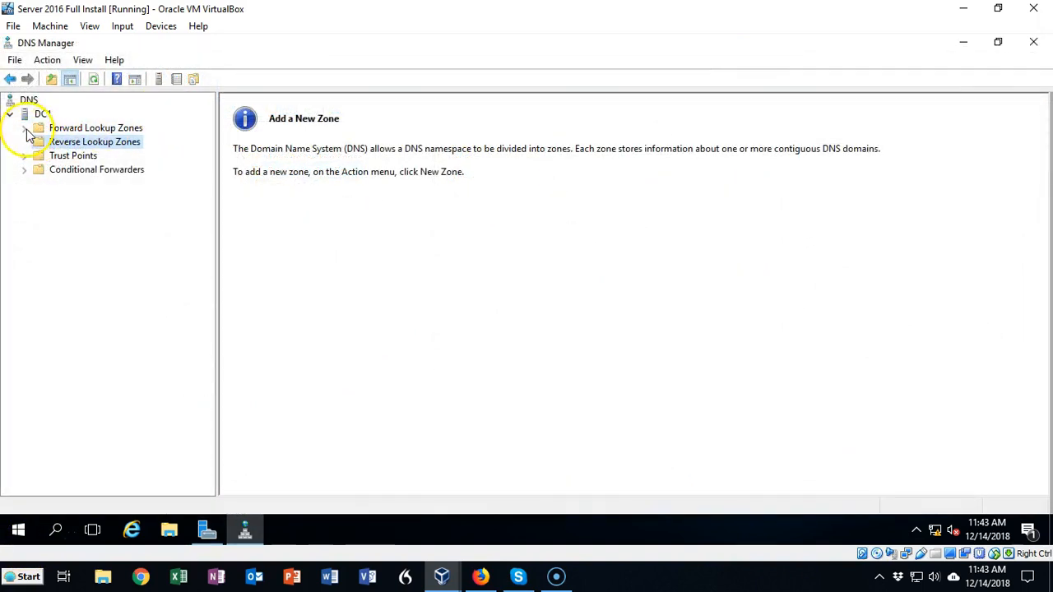
Expand the forward lookup zones and open the us.syberoffense.com zone to view its records
click(24, 129)
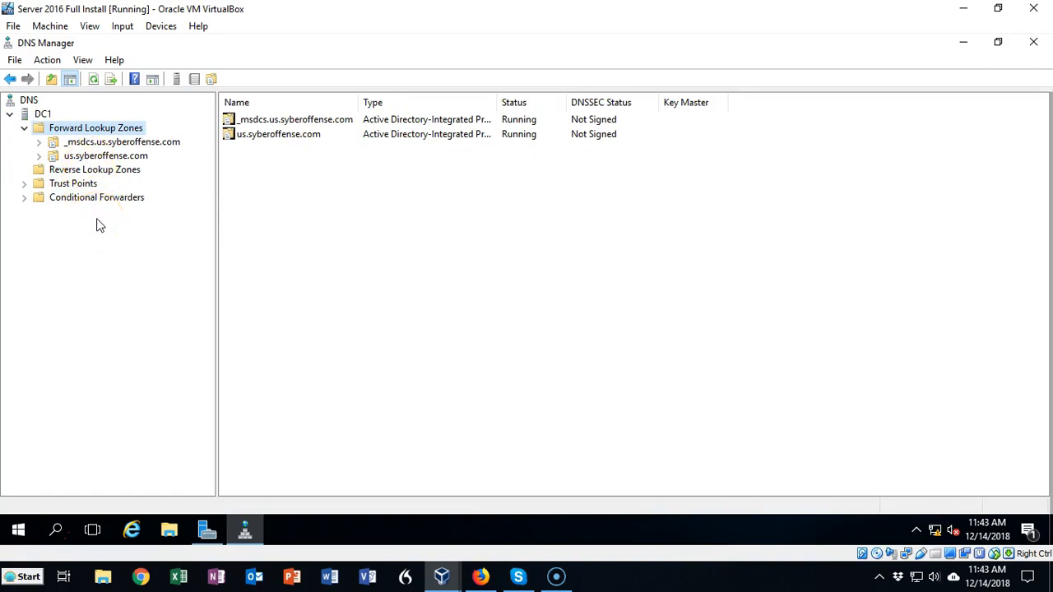
click(102, 156)
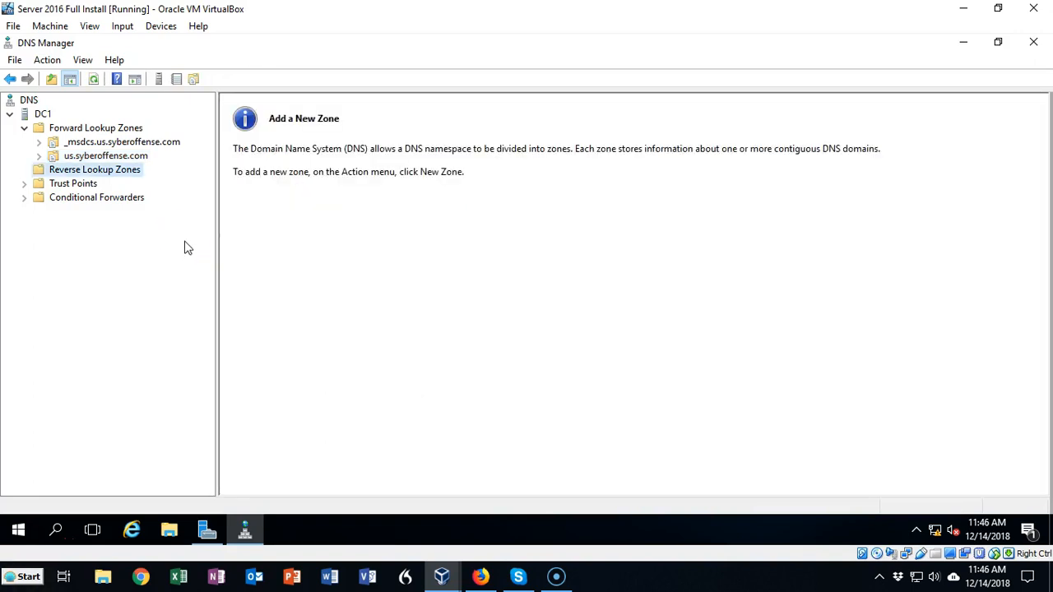
Start a new reverse lookup zone as an Active Directory-stored primary zone, replicated to all DNS servers on domain controllers in the us.syberoffense.com domain
right_click(130, 174)
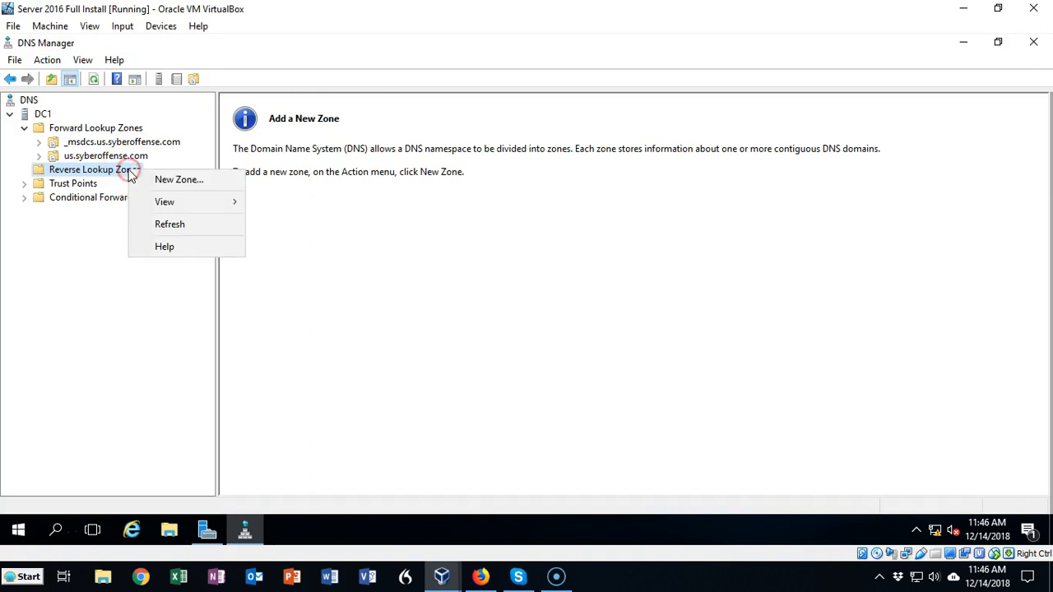
click(167, 181)
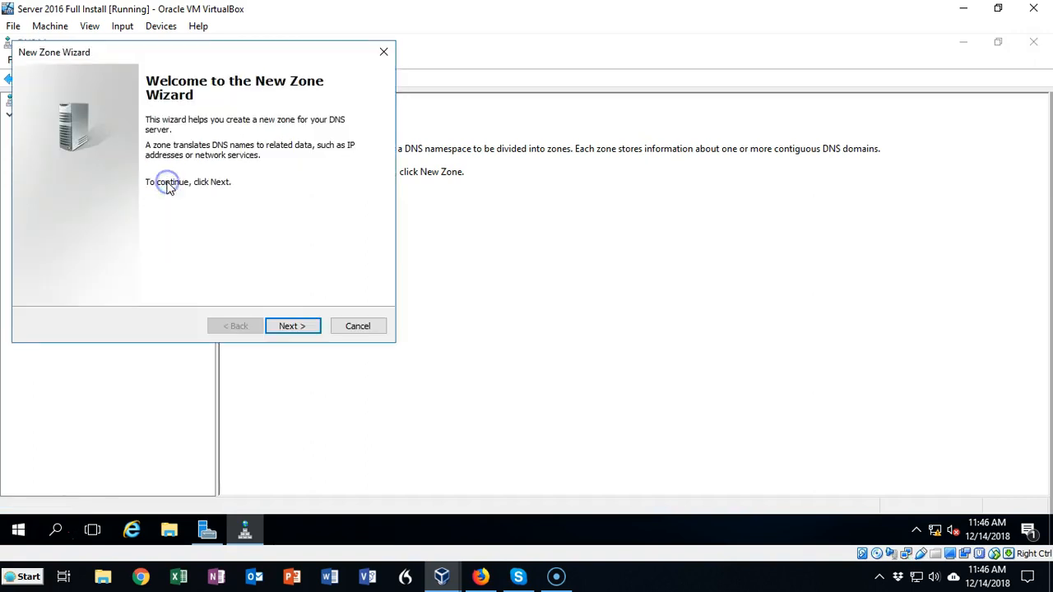
drag(266, 58, 550, 126)
click(571, 395)
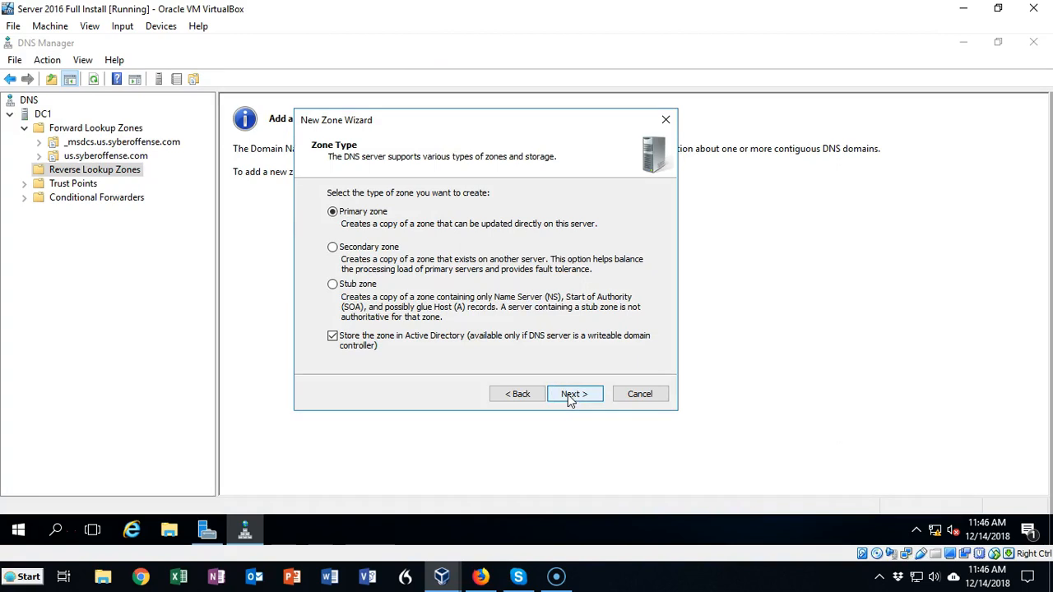
click(570, 396)
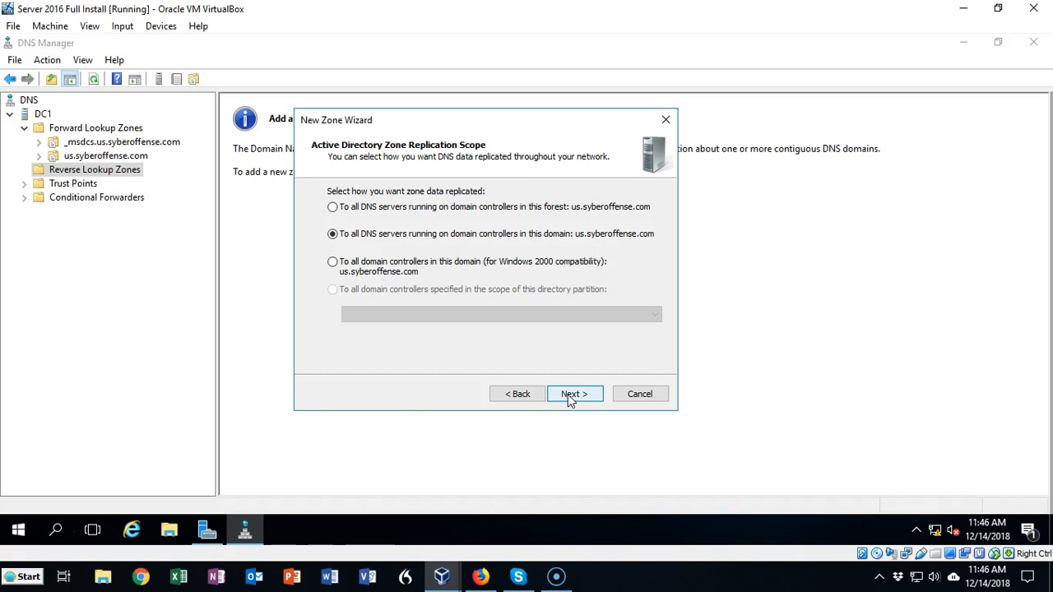
click(570, 397)
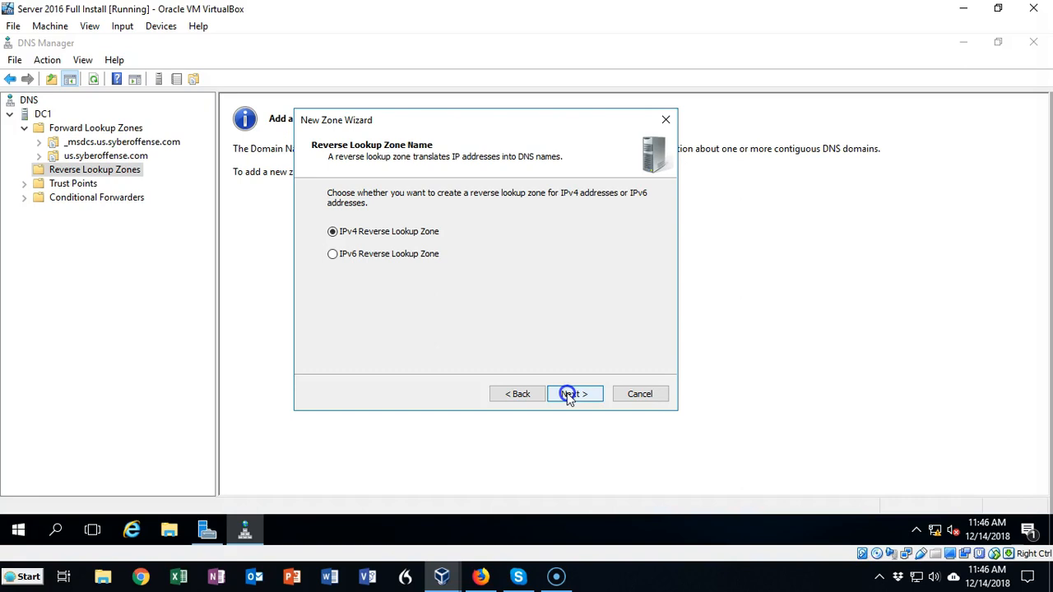
Complete the zone for IPv4 with network ID 192.168.145, allowing both nonsecure and secure dynamic updates
click(568, 395)
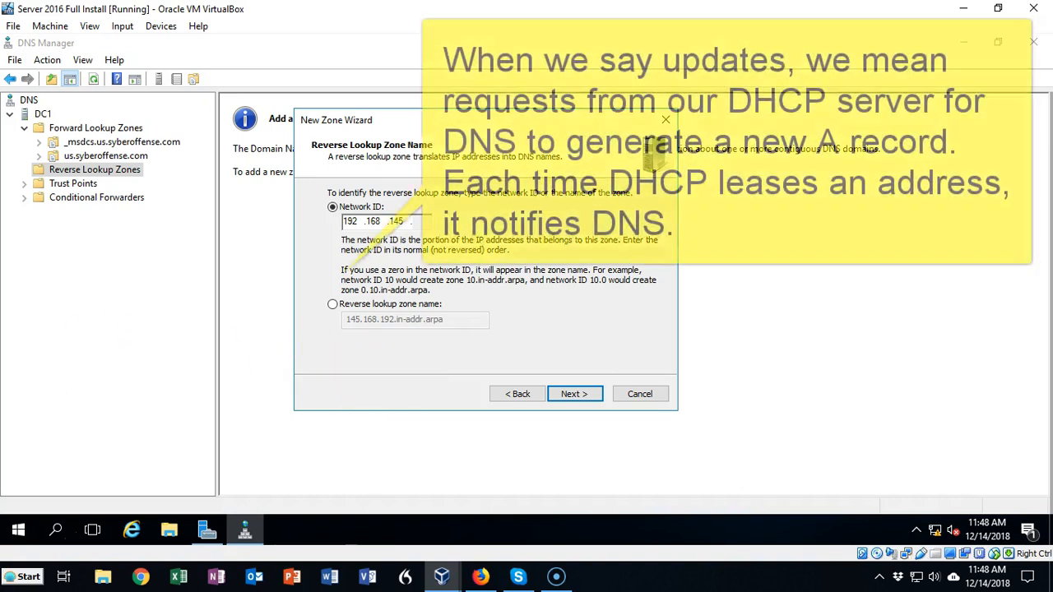
click(574, 394)
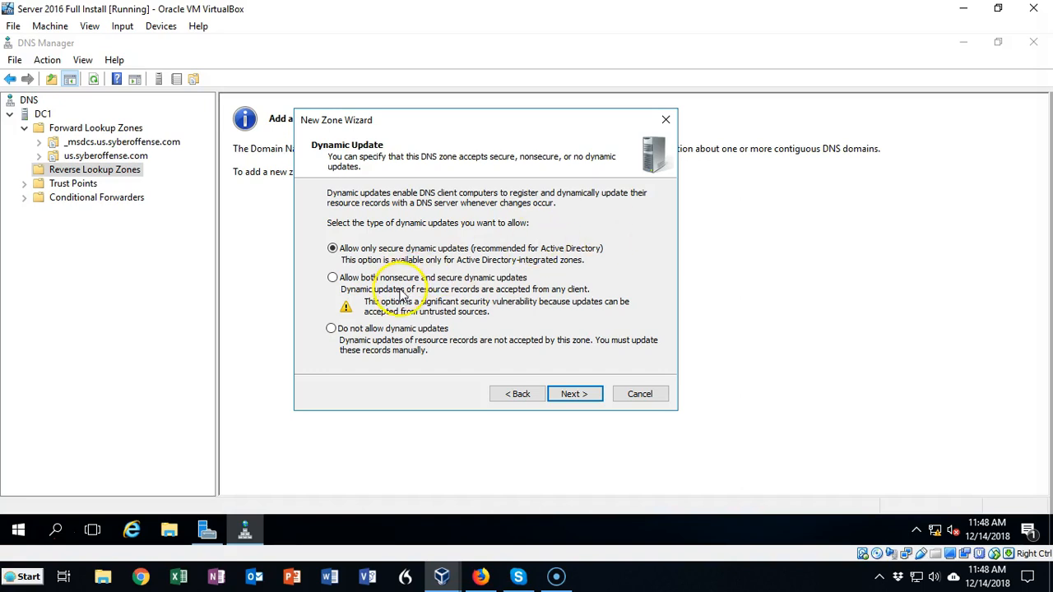
click(332, 277)
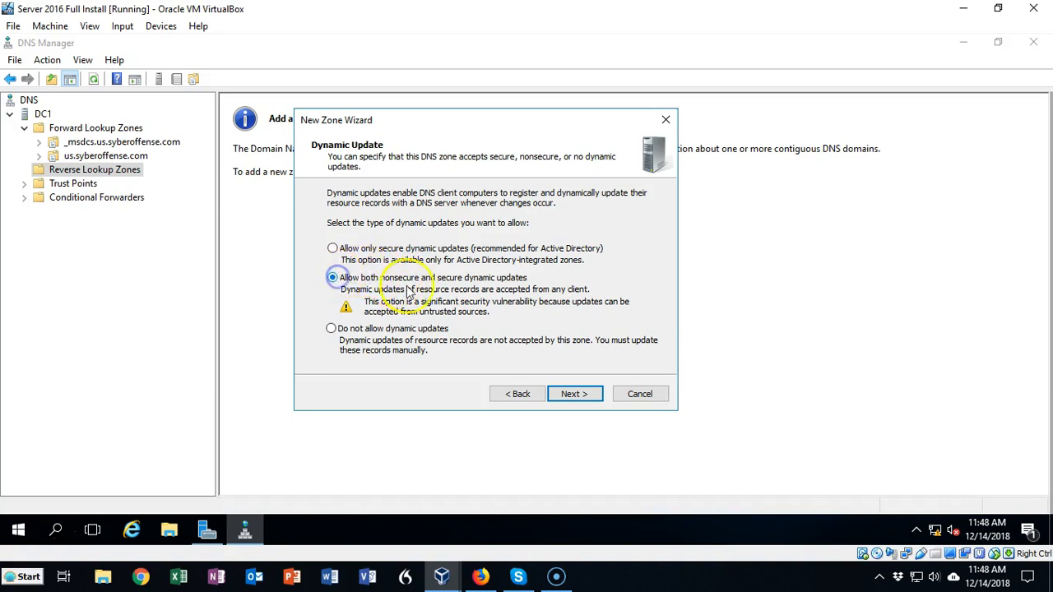
click(530, 315)
click(566, 394)
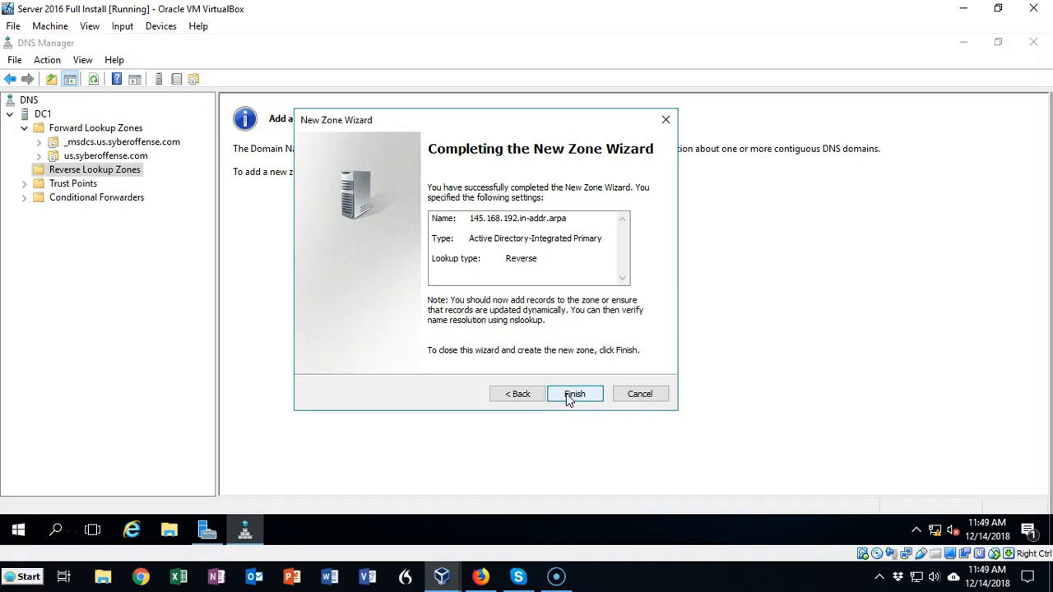
click(569, 397)
Expand the reverse lookup zones and open the 145.168.192.in-addr.arpa zone to examine its records
click(24, 171)
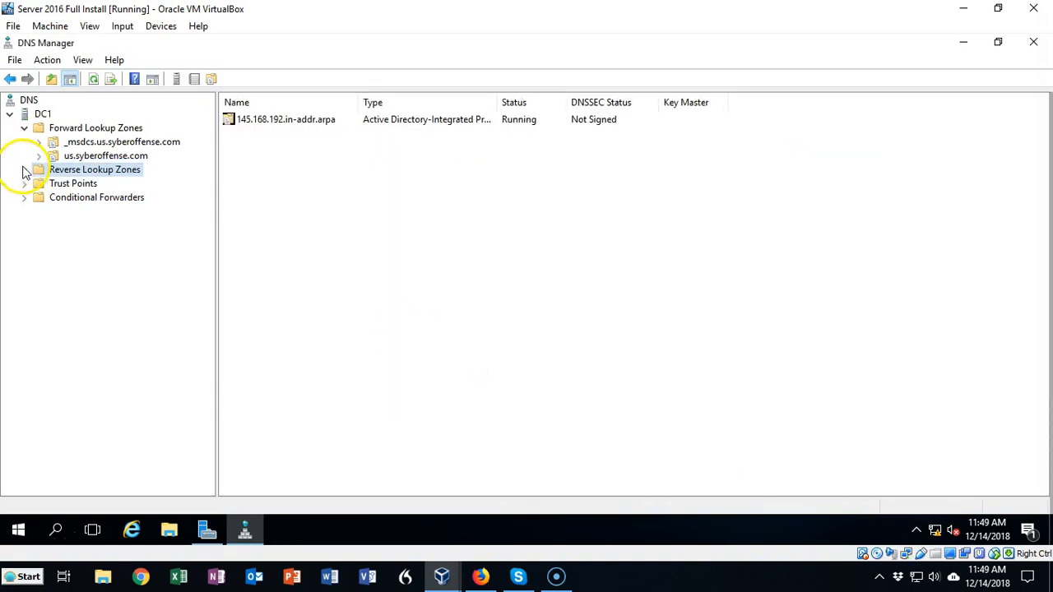
click(24, 170)
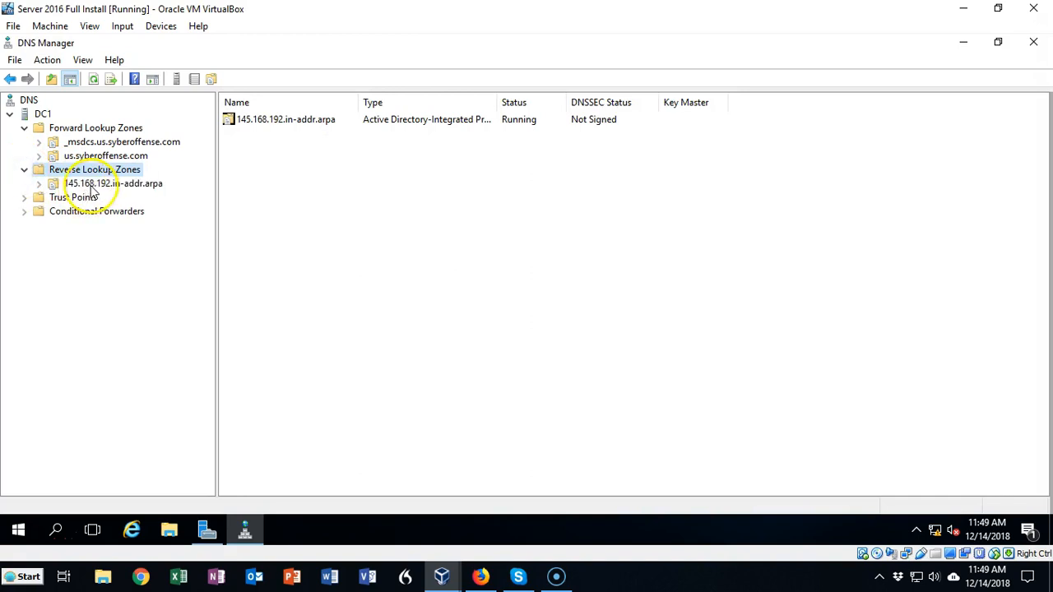
click(41, 188)
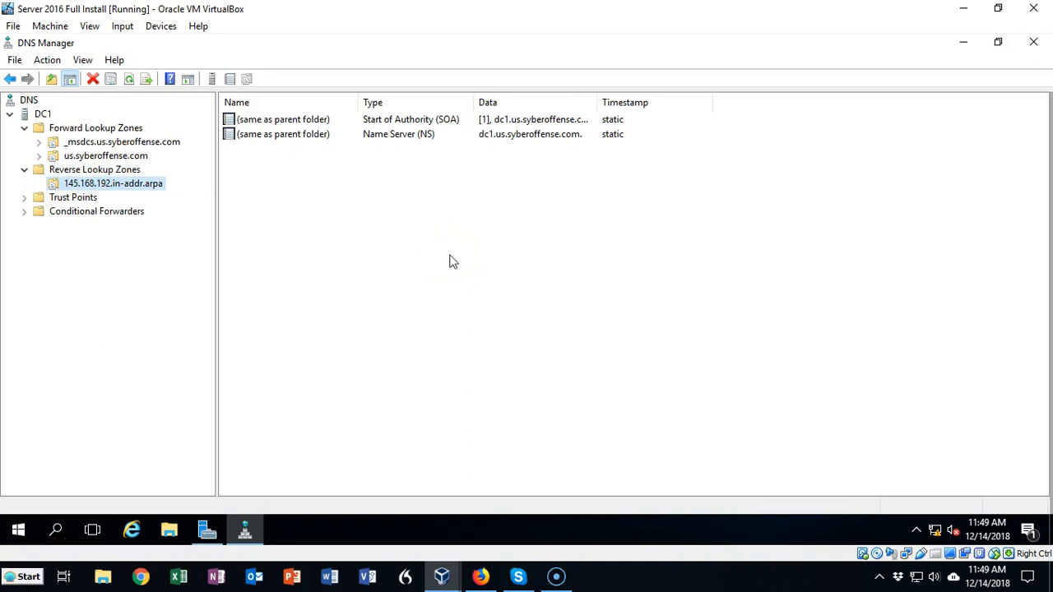
click(449, 256)
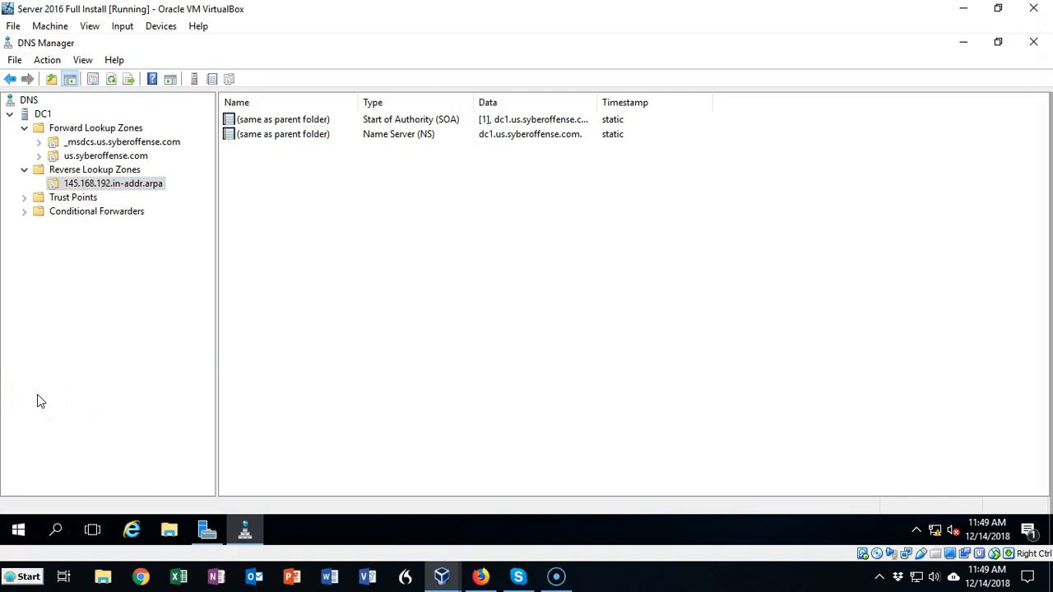
Enable updating the associated pointer (PTR) record for the dc1 host record in the us.syberoffense.com zone
click(97, 157)
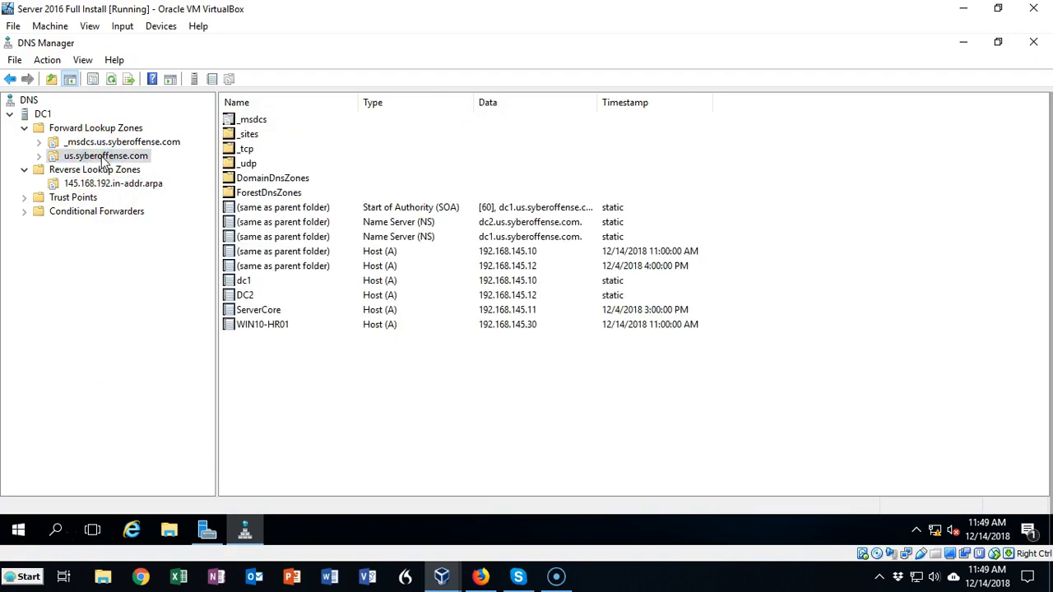
double_click(244, 284)
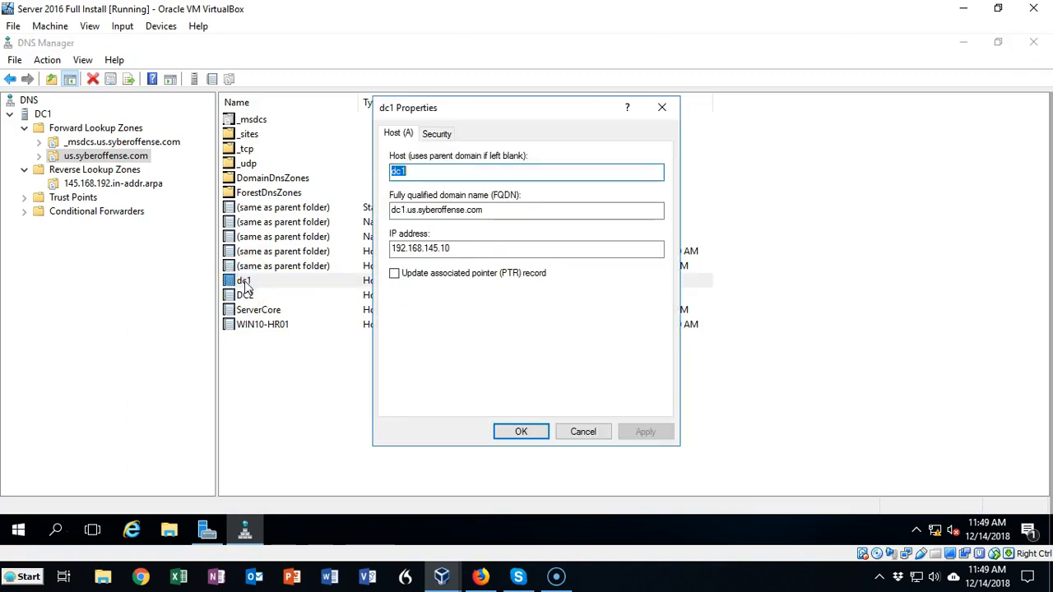
click(395, 273)
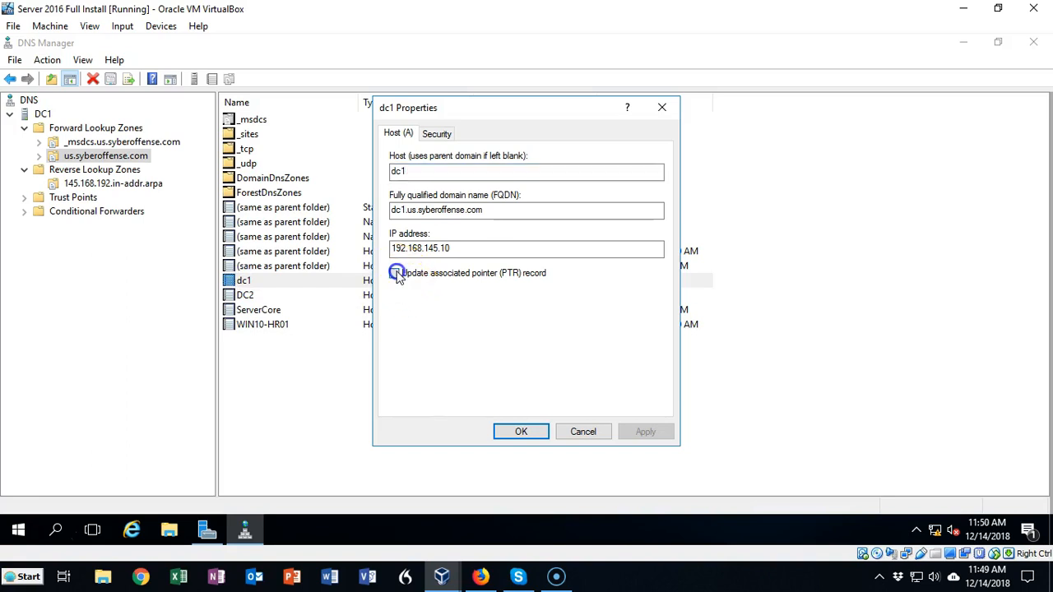
click(520, 433)
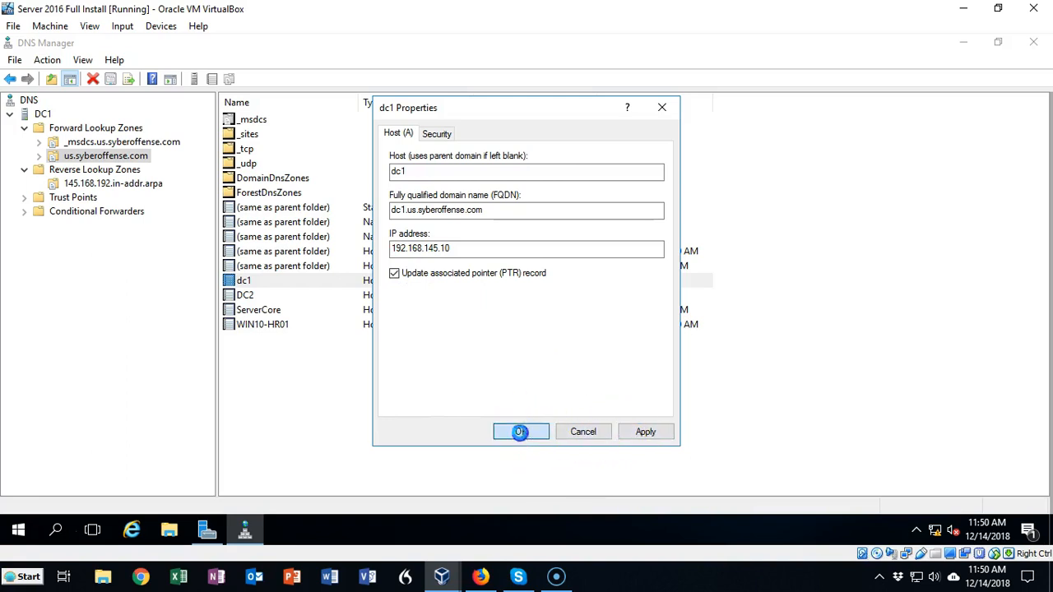
Check the associated pointer (PTR) record setting in the DC2, ServerCore and WIN10-HR01 host records
double_click(246, 296)
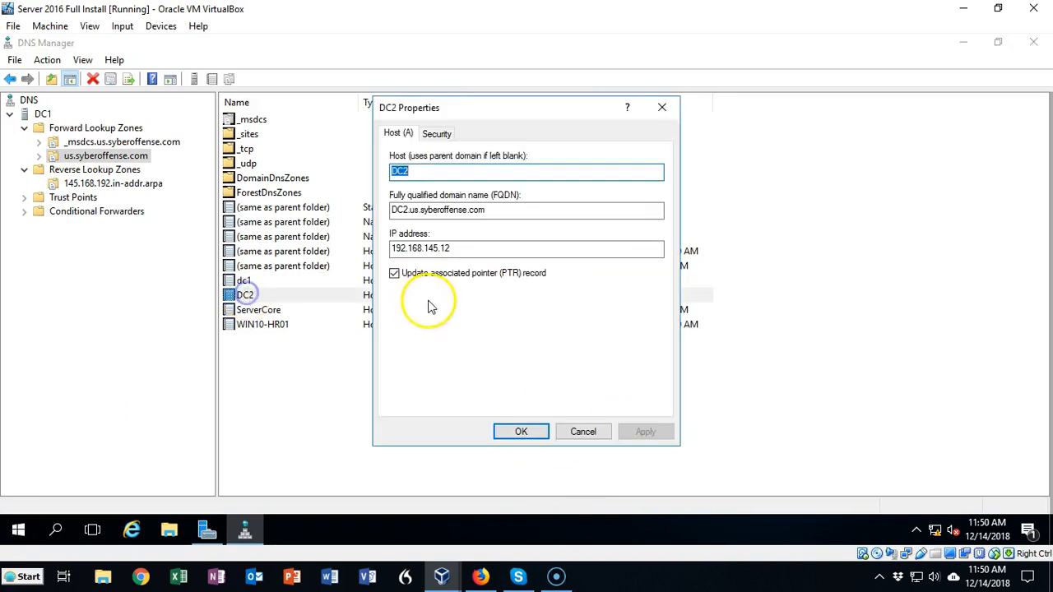
click(523, 432)
double_click(252, 310)
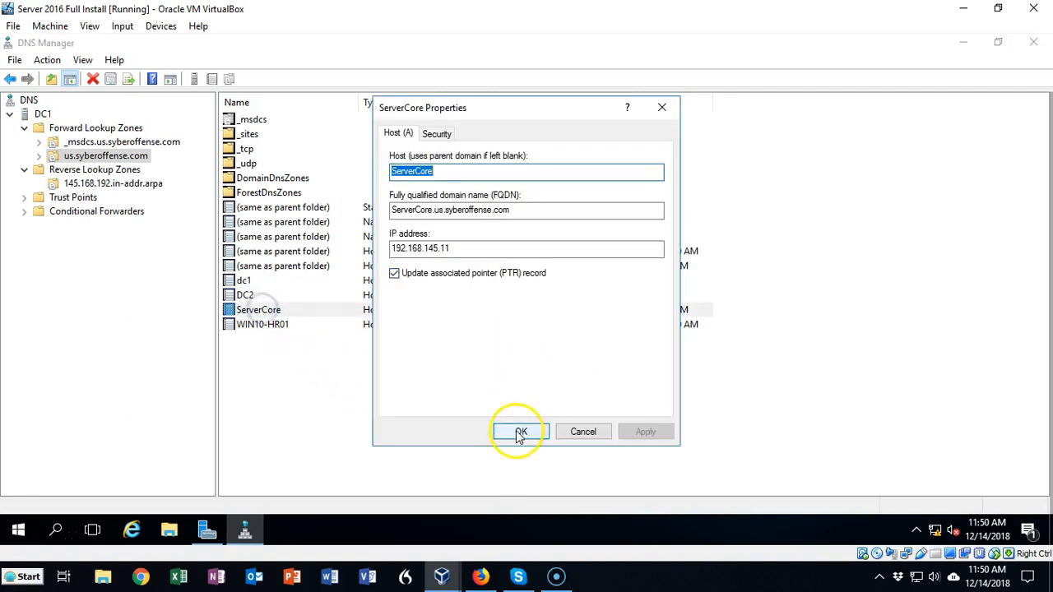
click(515, 430)
double_click(263, 325)
click(521, 432)
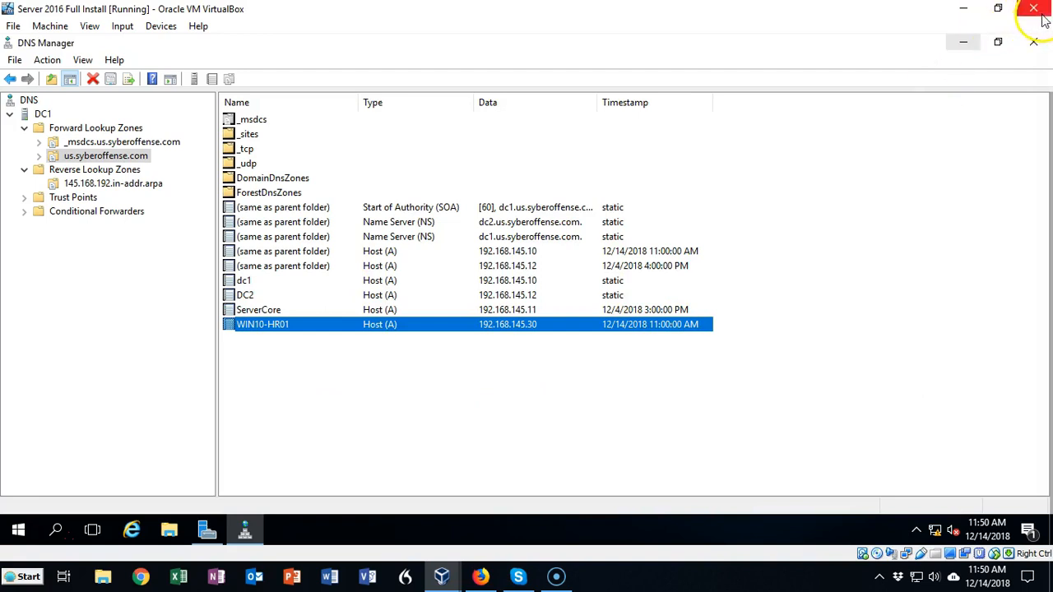
Close and reopen DNS Manager, and examine the pointer records in the 145.168.192.in-addr.arpa zone
click(1033, 41)
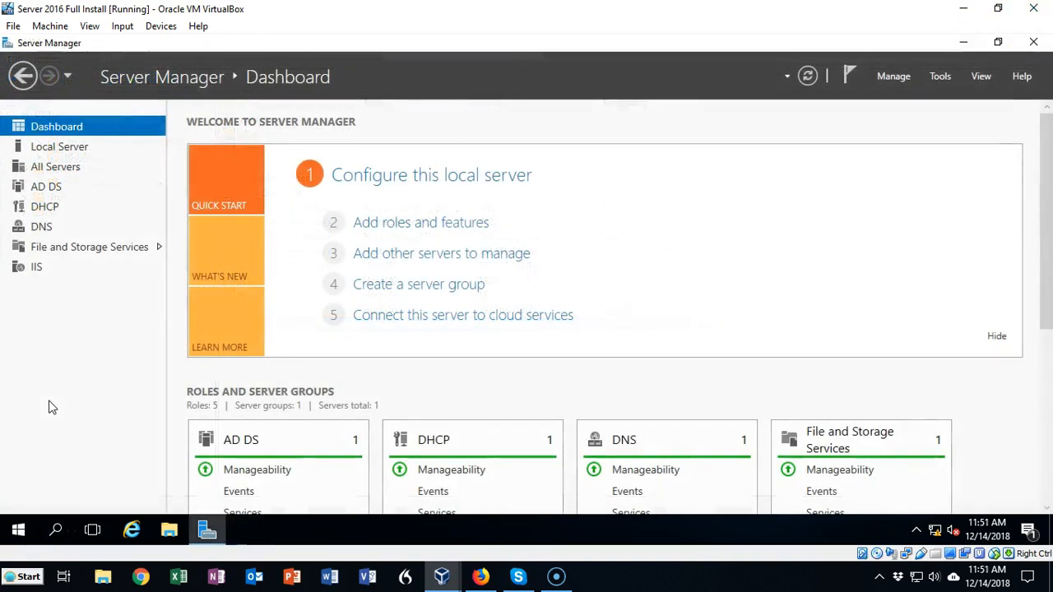
click(939, 76)
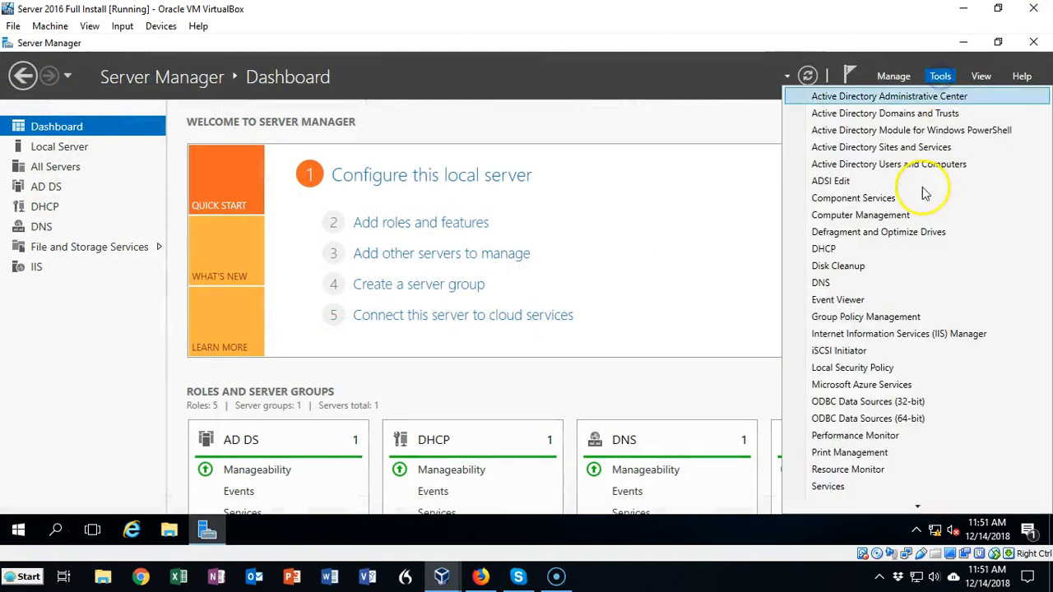
click(821, 282)
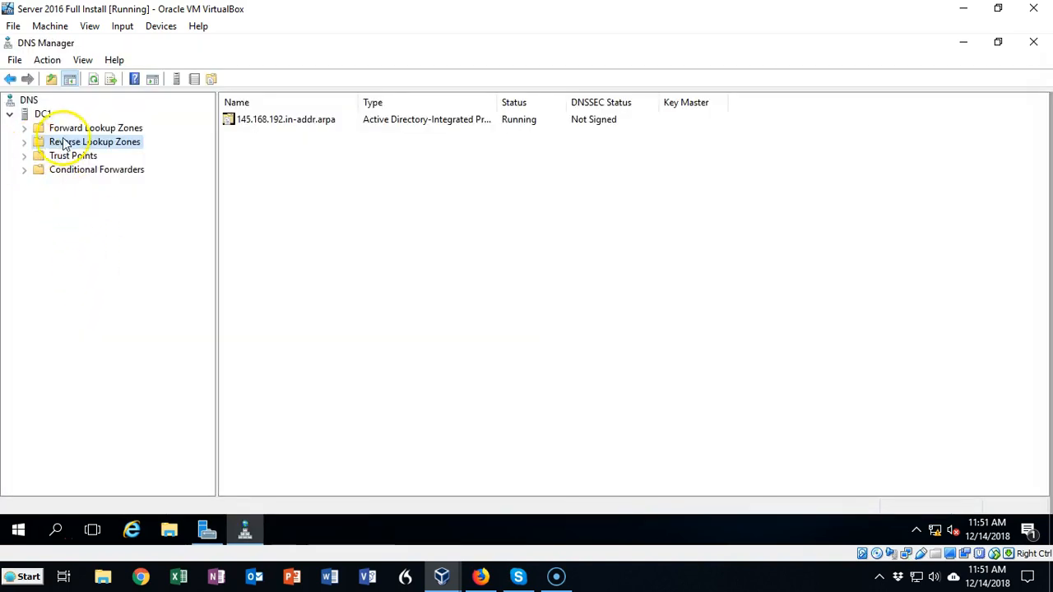
click(23, 141)
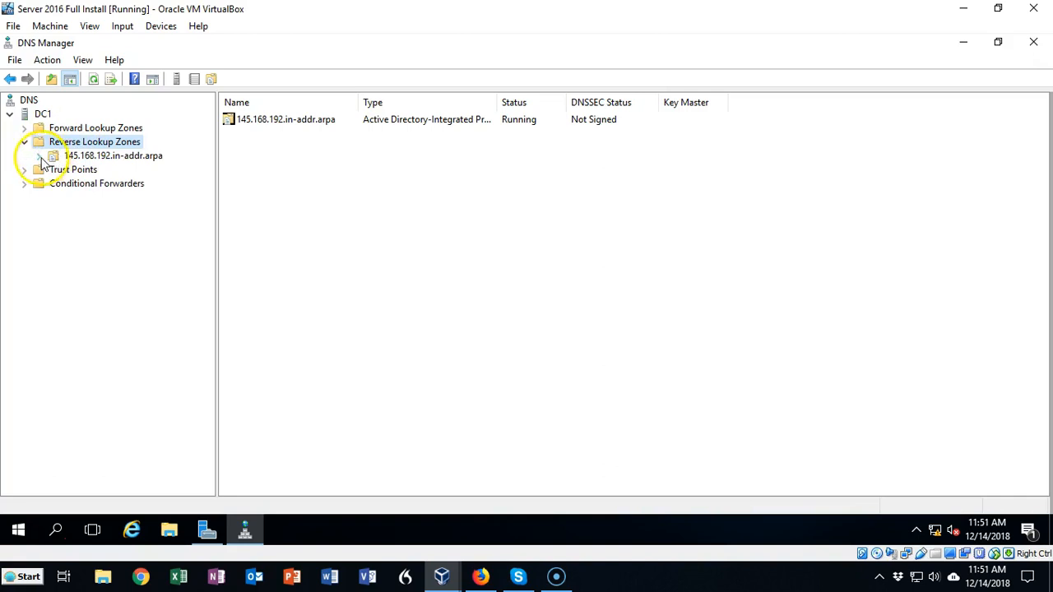
click(57, 157)
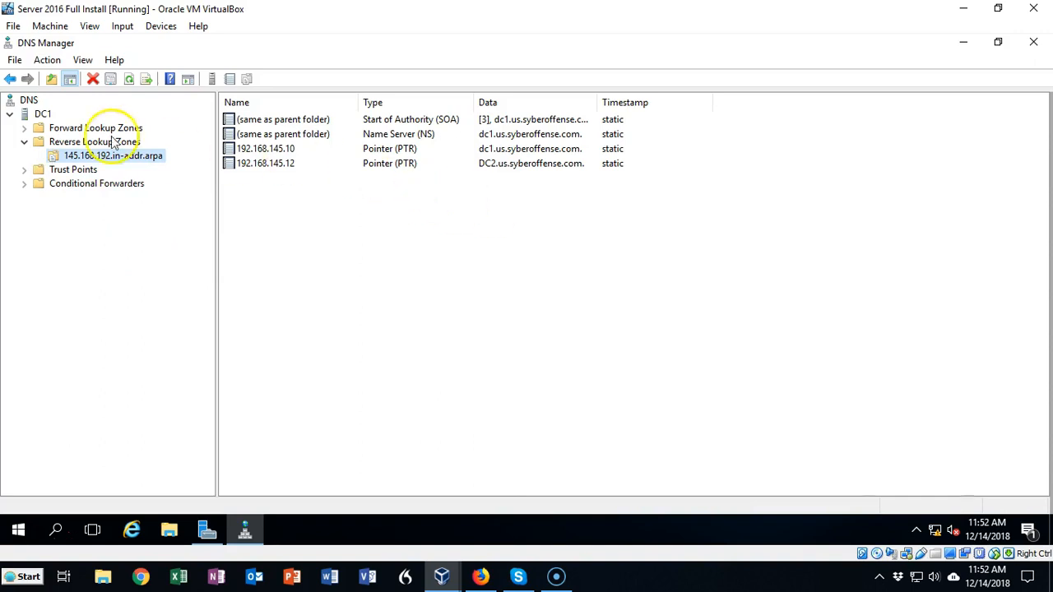
Turn off the associated pointer (PTR) record update for the ServerCore host record in the us.syberoffense.com forward zone
click(25, 129)
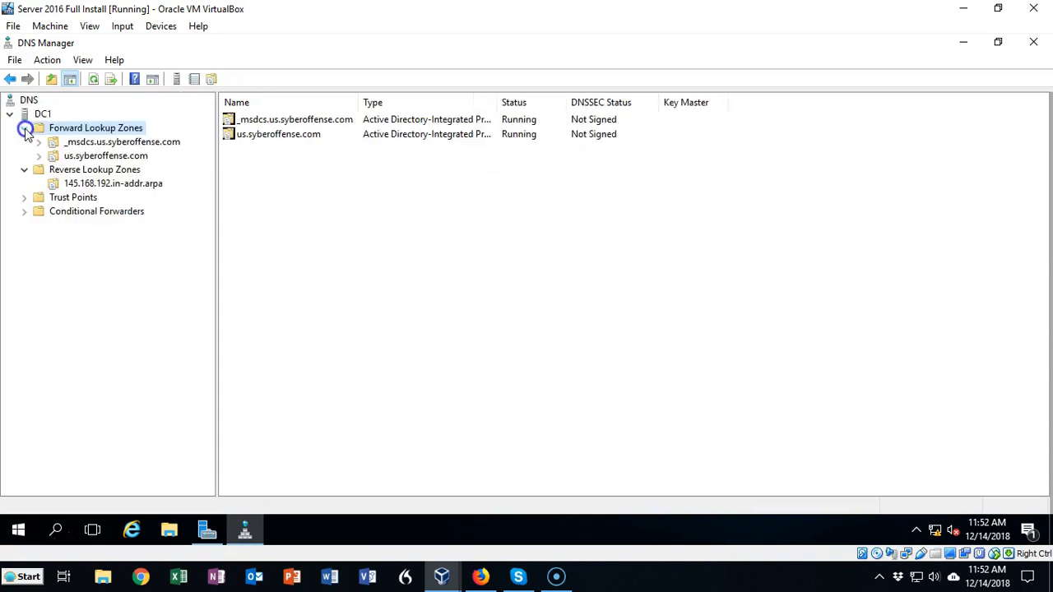
double_click(121, 157)
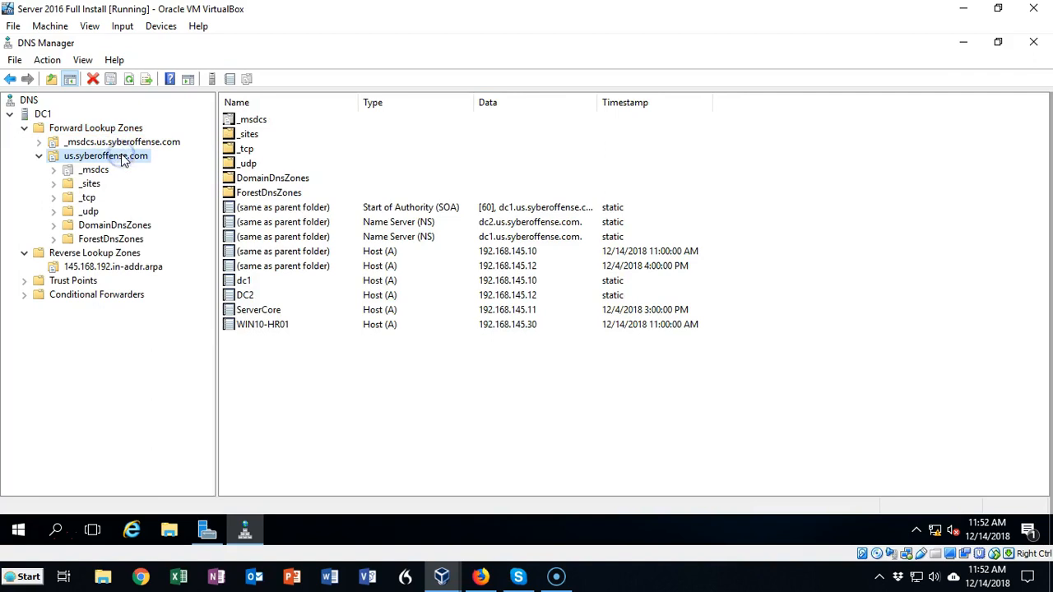
double_click(273, 313)
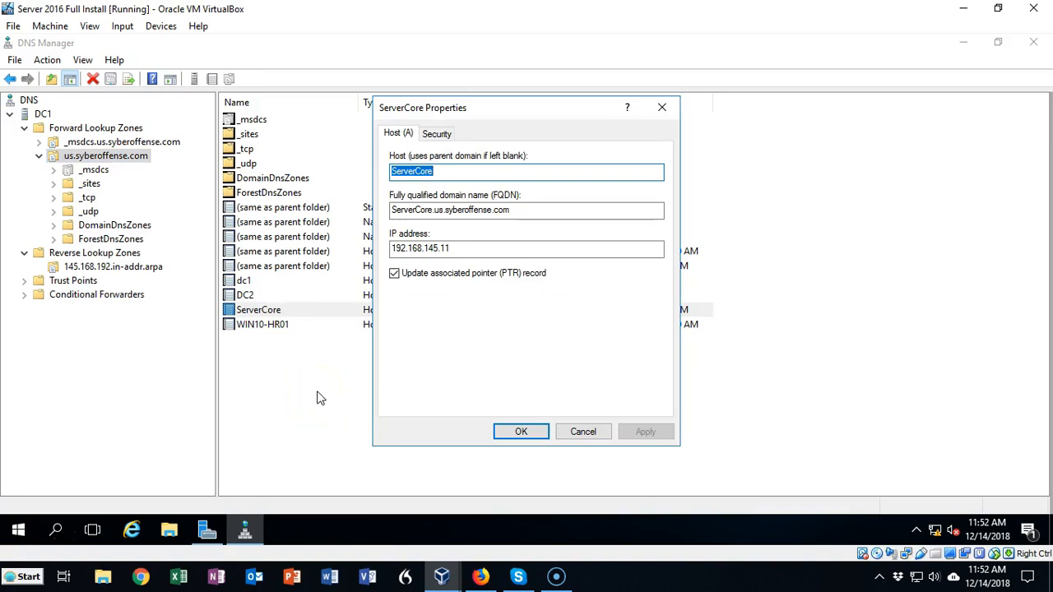
click(394, 273)
click(520, 431)
Turn the associated pointer (PTR) record update back on for the ServerCore host record
right_click(282, 312)
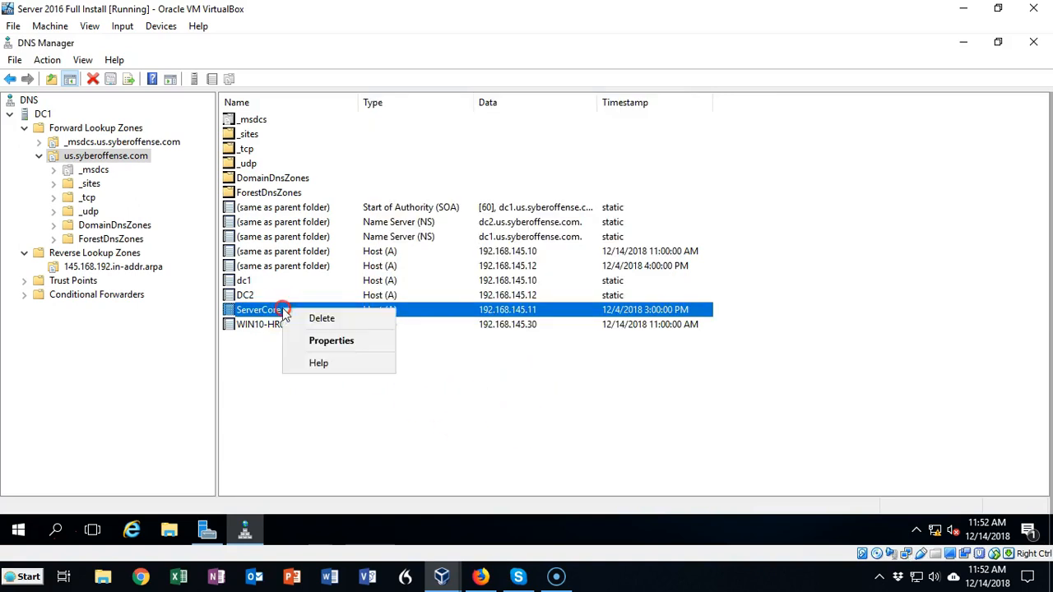
double_click(260, 312)
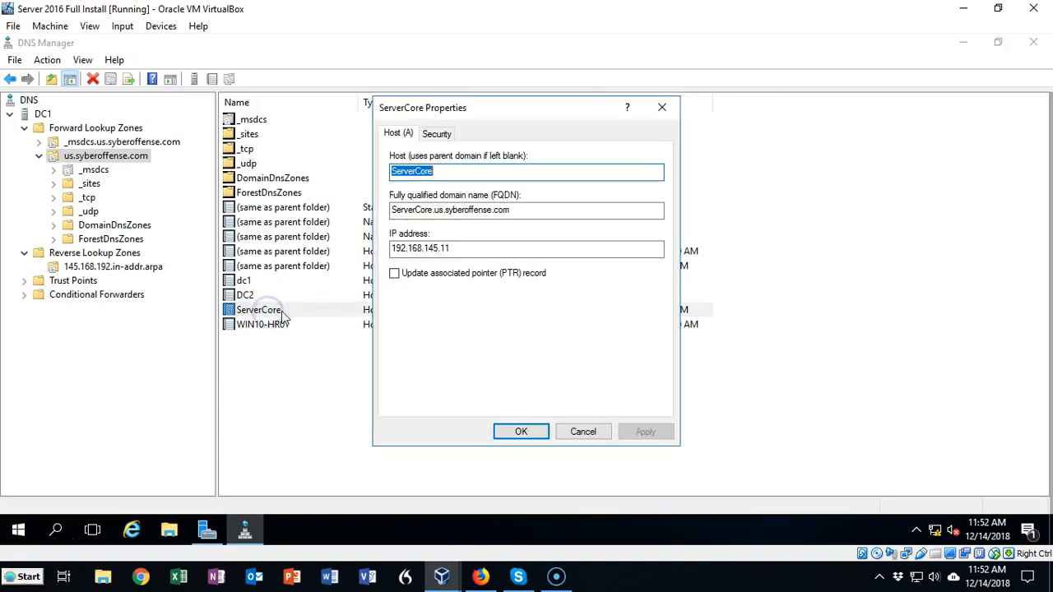
click(395, 273)
click(529, 437)
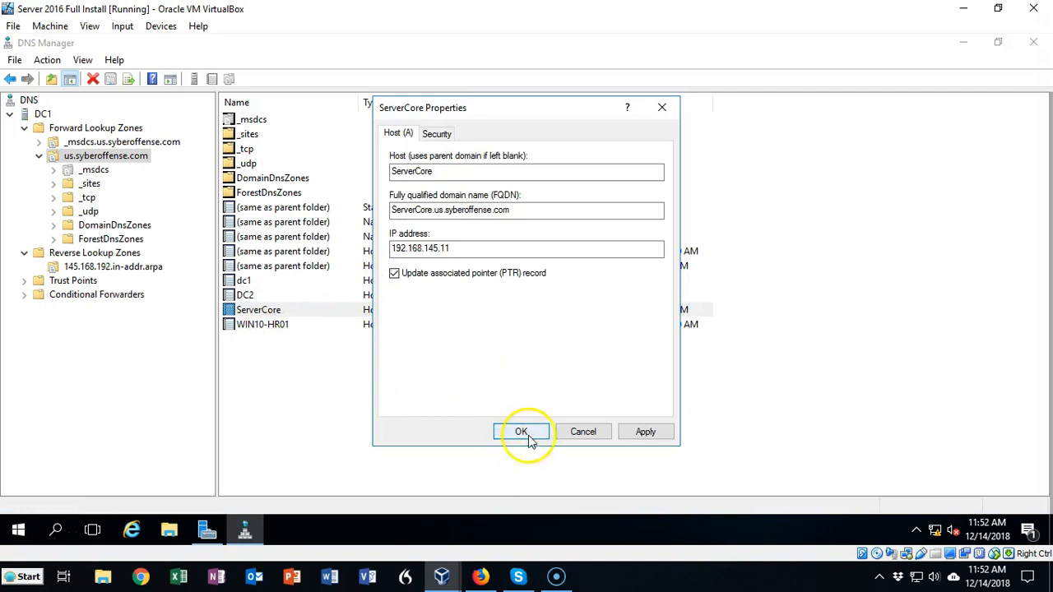
click(521, 431)
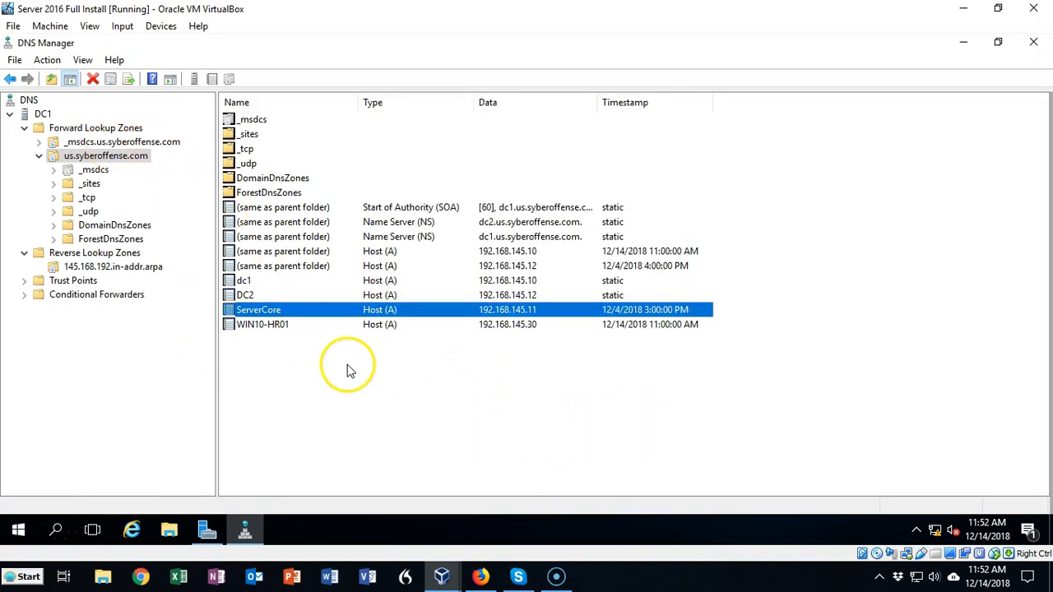
Reopen the 145.168.192.in-addr.arpa reverse lookup zone, refresh it and check its pointer records
click(23, 253)
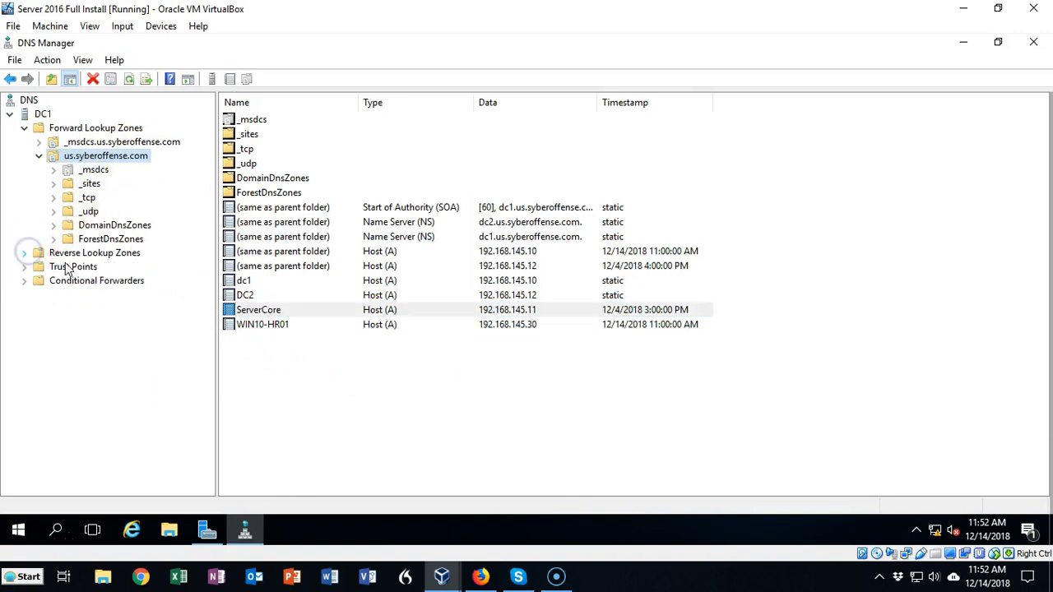
click(24, 253)
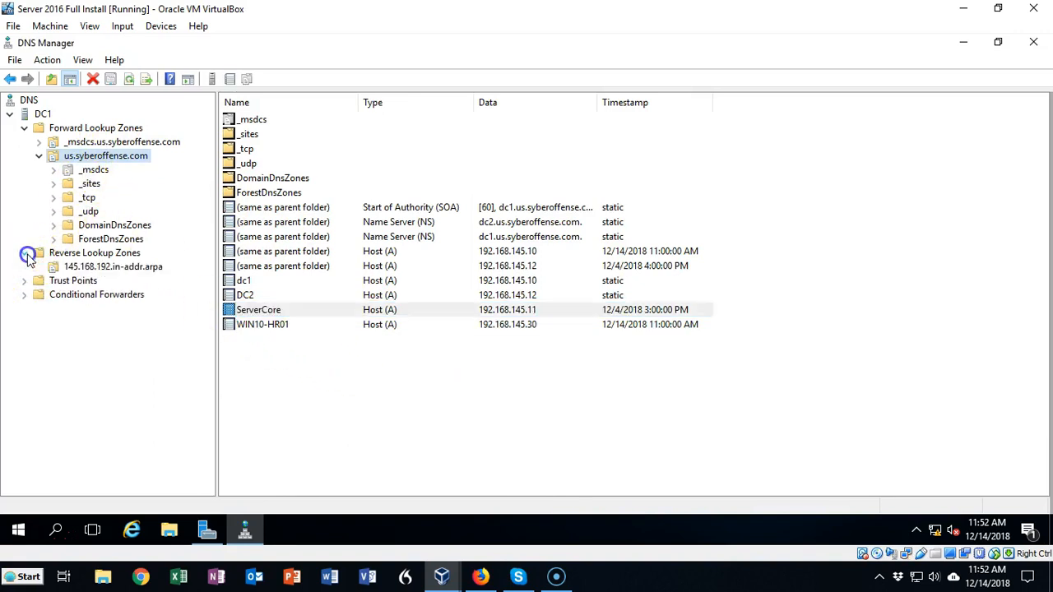
click(89, 268)
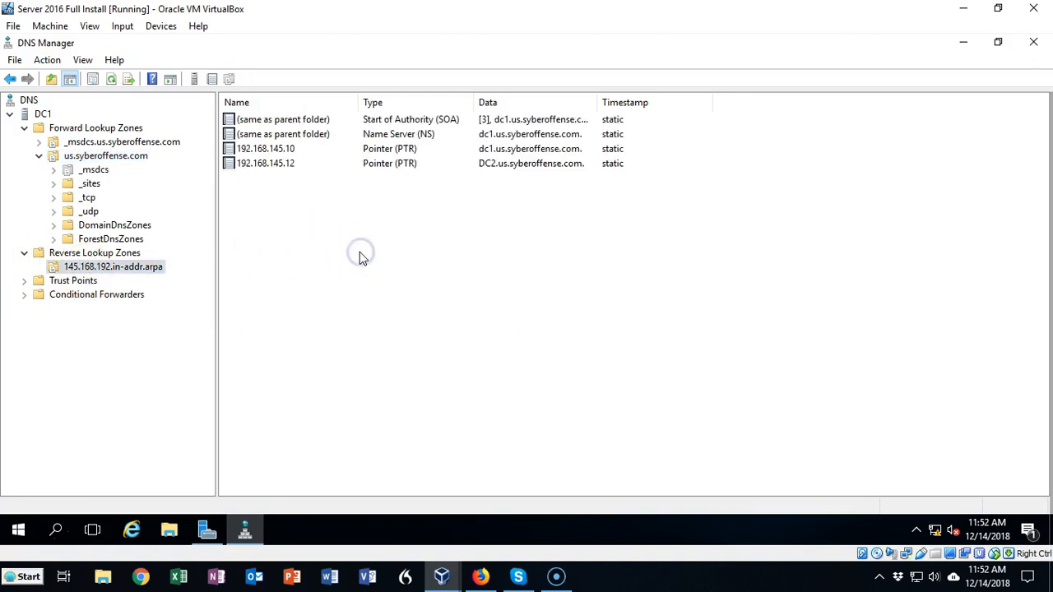
key(F5)
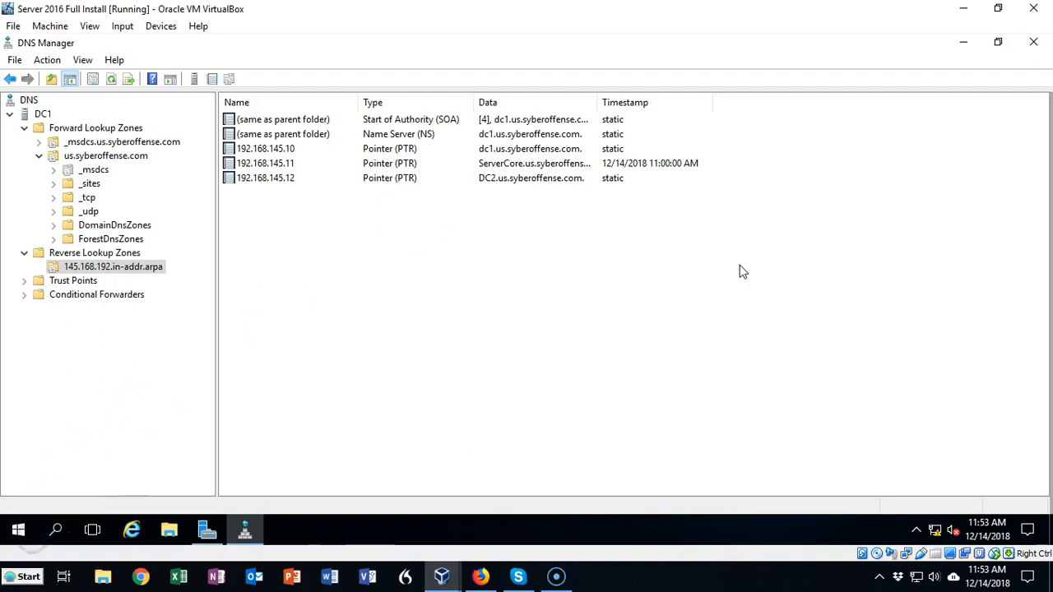
Close DNS Manager, minimize Server Manager and open a Command Prompt
click(1033, 41)
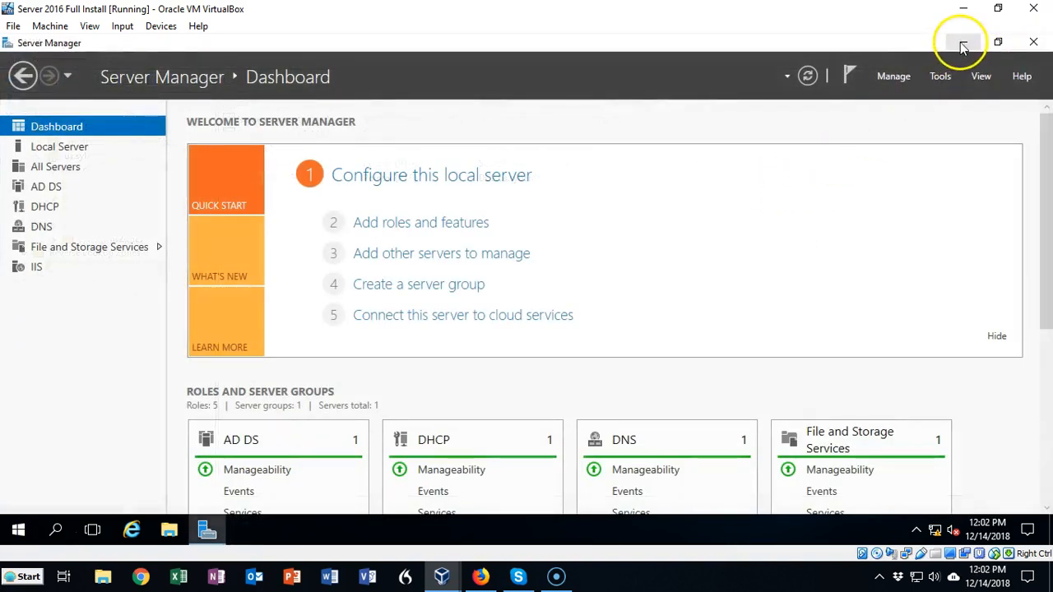
click(962, 43)
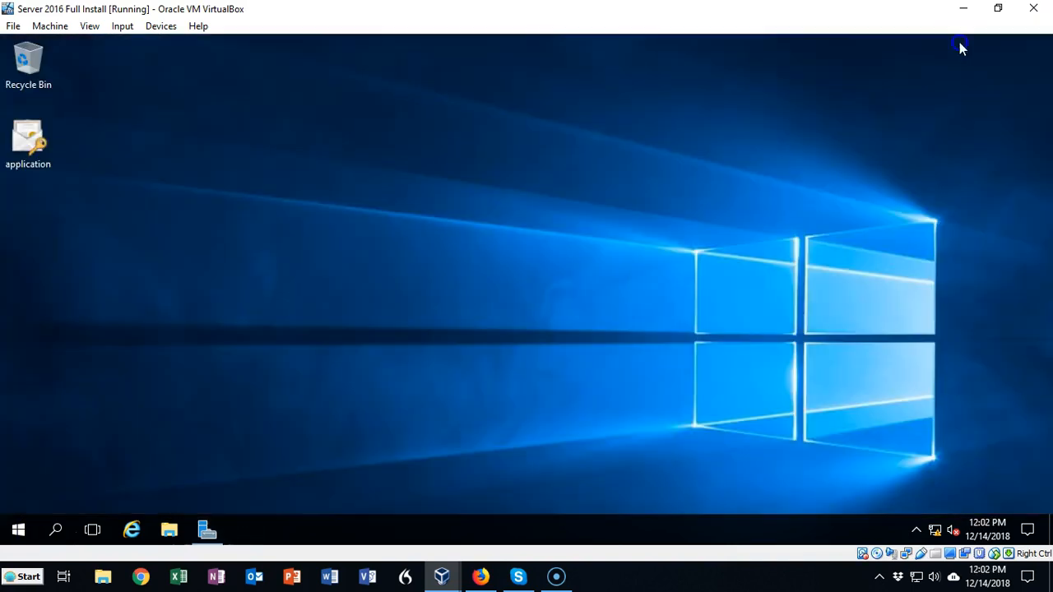
click(58, 528)
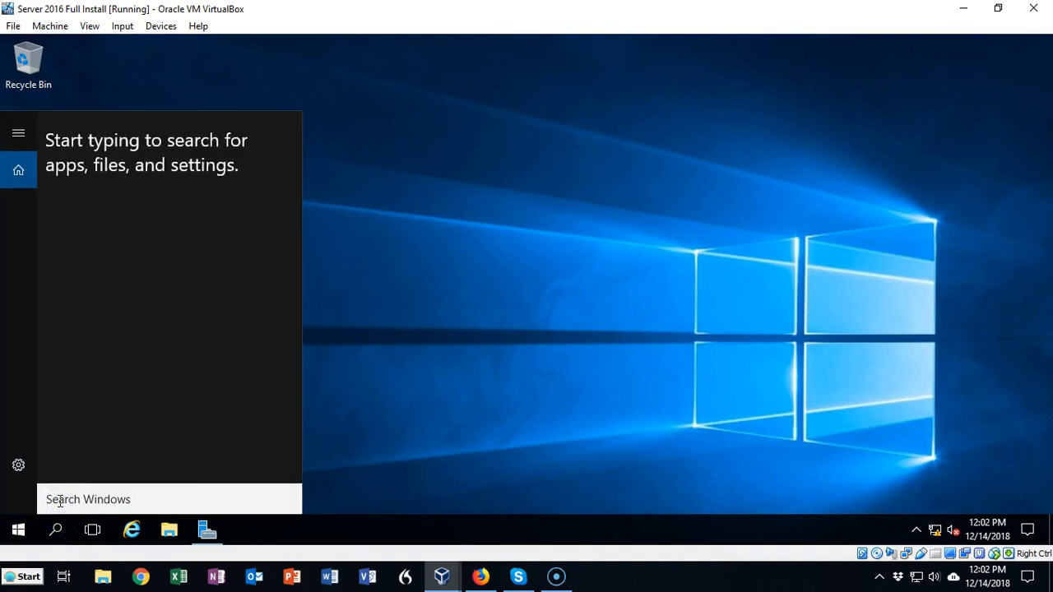
text(cmd)
key(Return)
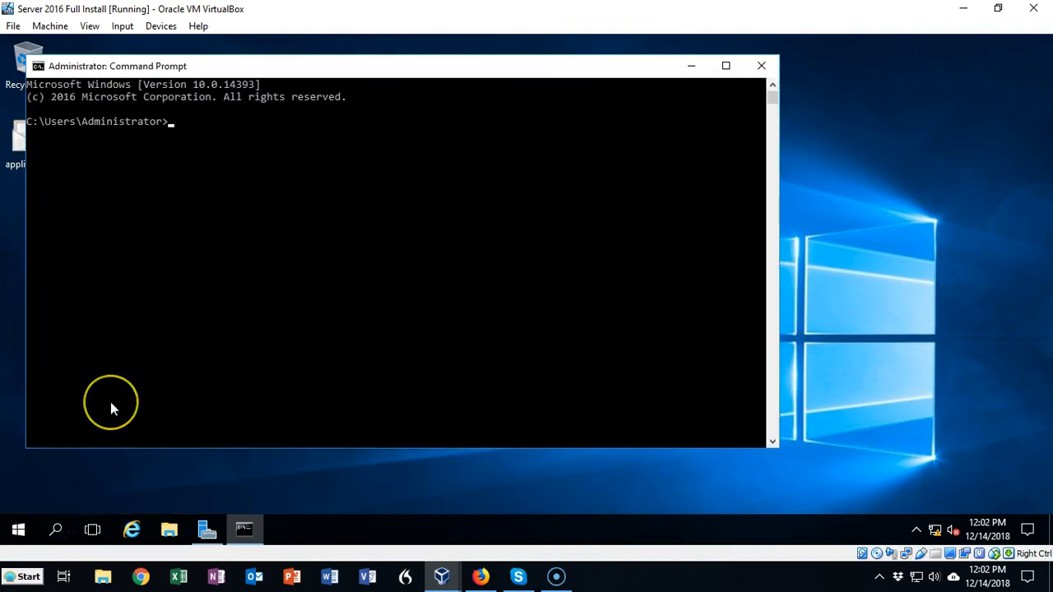
Test reverse name resolution by running ping -a 192.168.145.10, and examine the resolved host name in the output
text(ping -a 192.168.145.10)
key(Return)
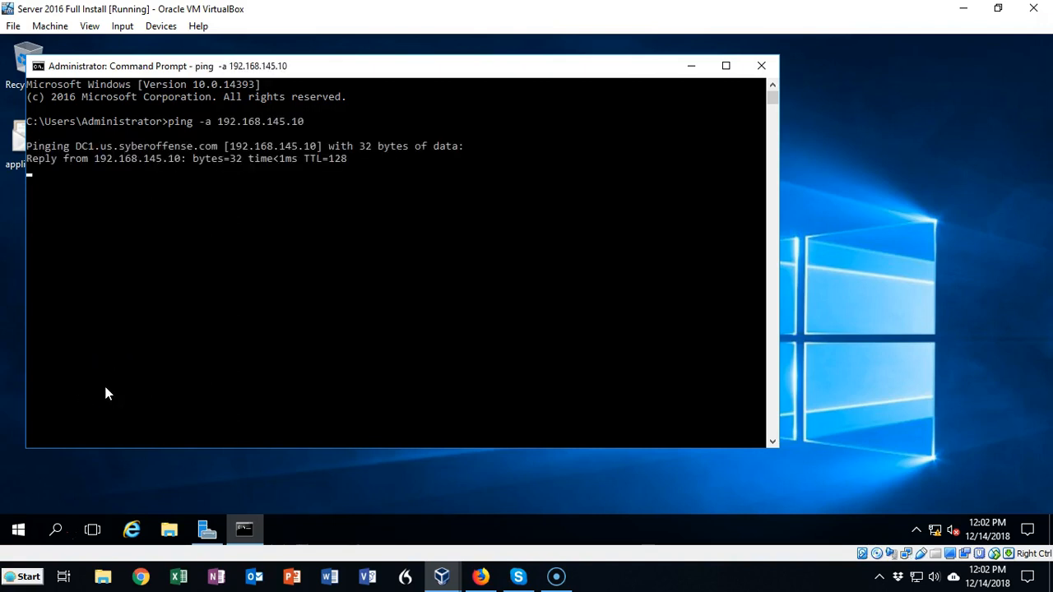
click(59, 306)
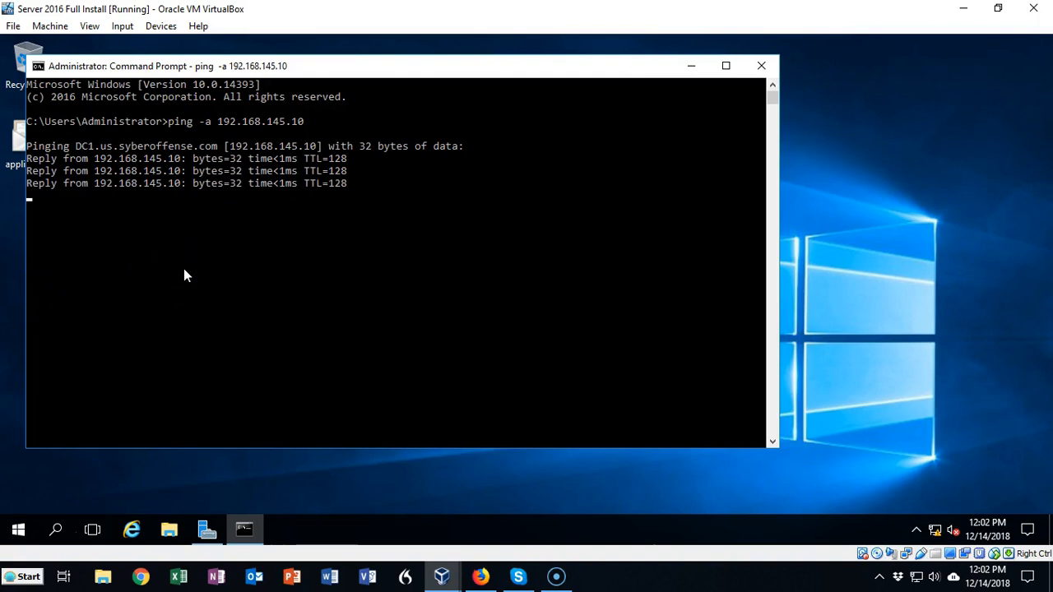
click(73, 146)
drag(84, 152, 217, 148)
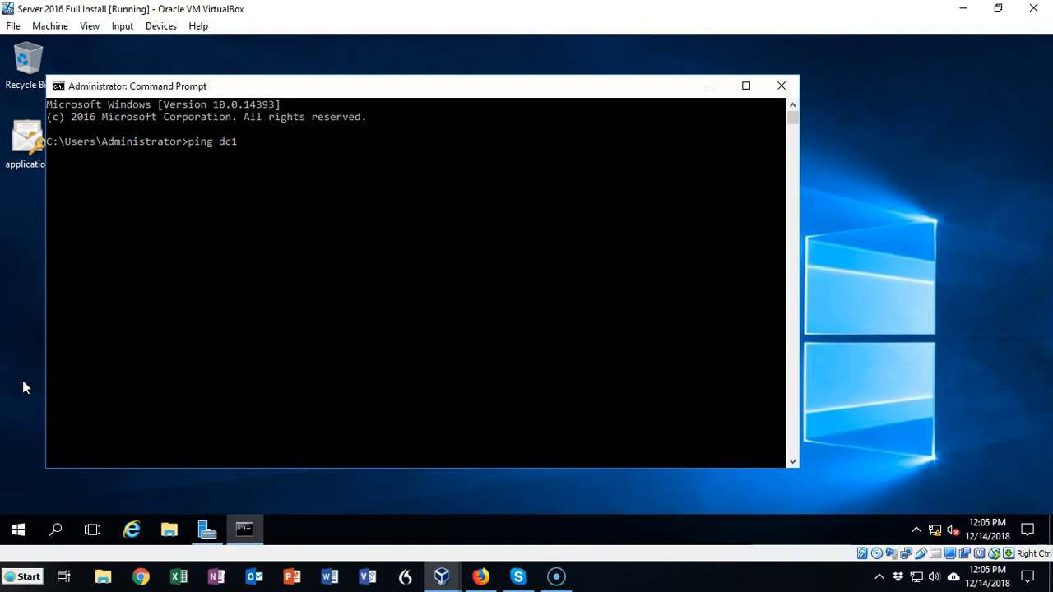
Test forward resolution by running ping dc1, and repeat it over IPv4 with ping dc1 -4
key(Return)
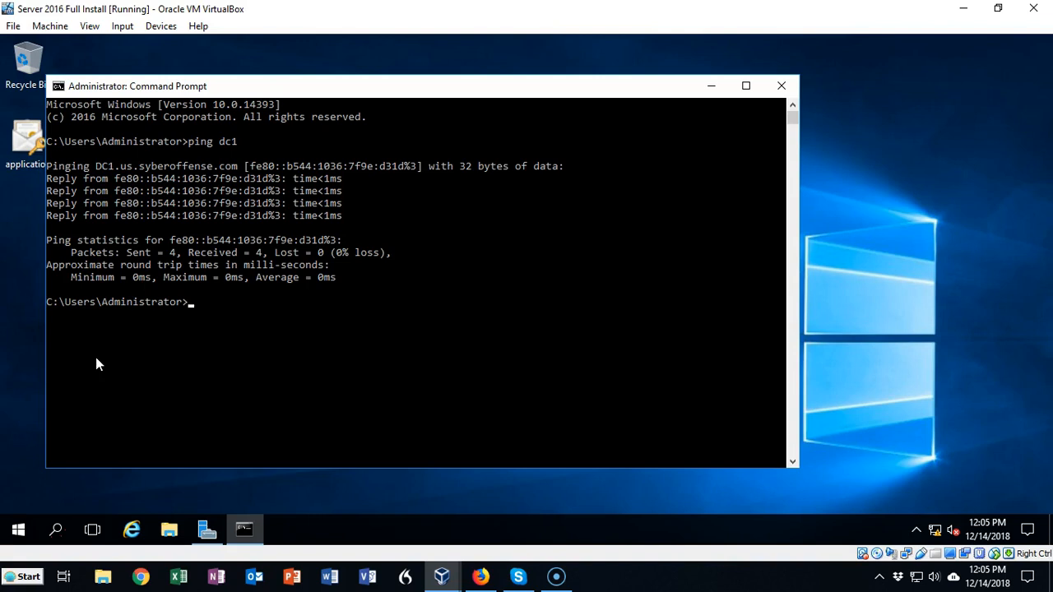
key(Up)
text(-4)
key(Return)
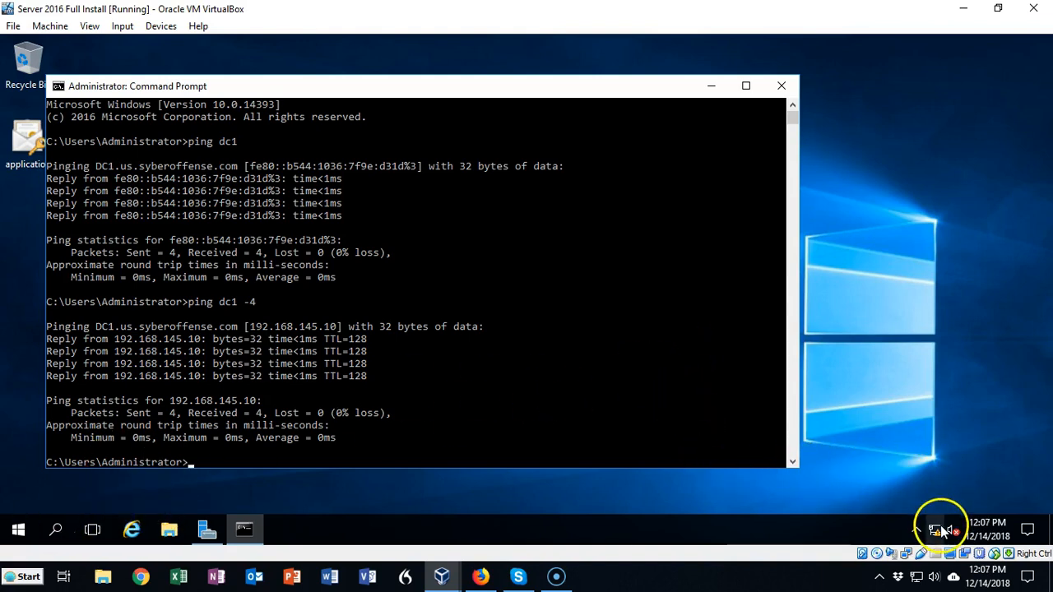
Open the Ethernet adapter's properties from the Network and Sharing Center to inspect the connection, and return to the desktop
mouse_move(939, 530)
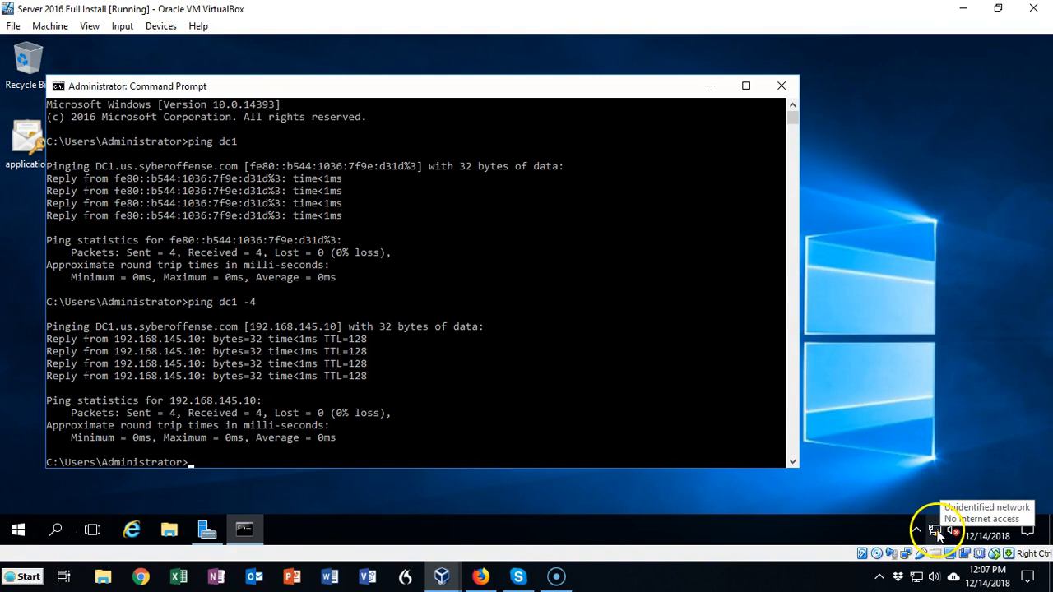
right_click(938, 530)
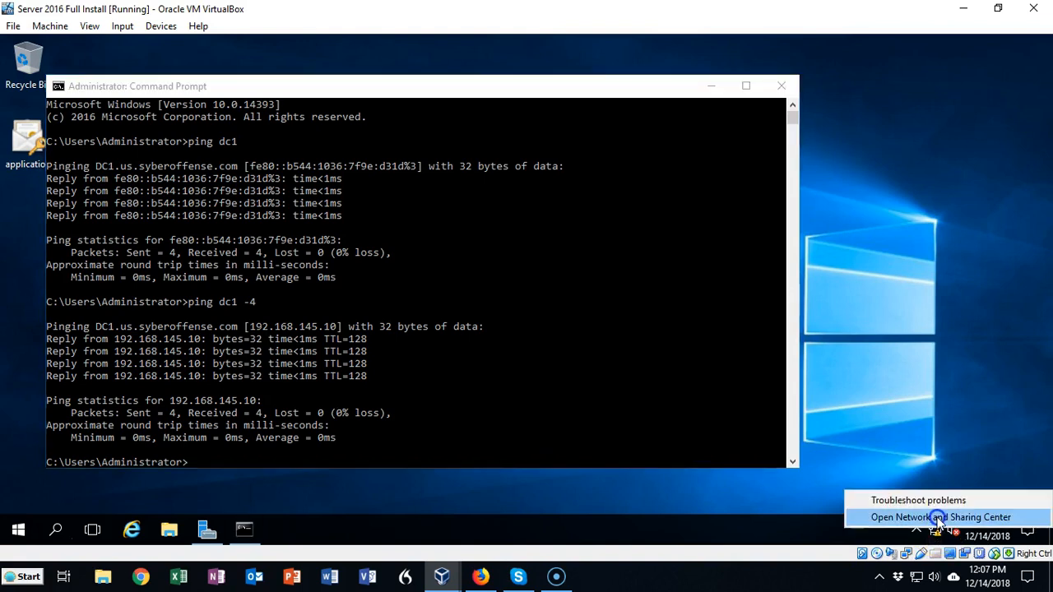
click(938, 518)
click(171, 148)
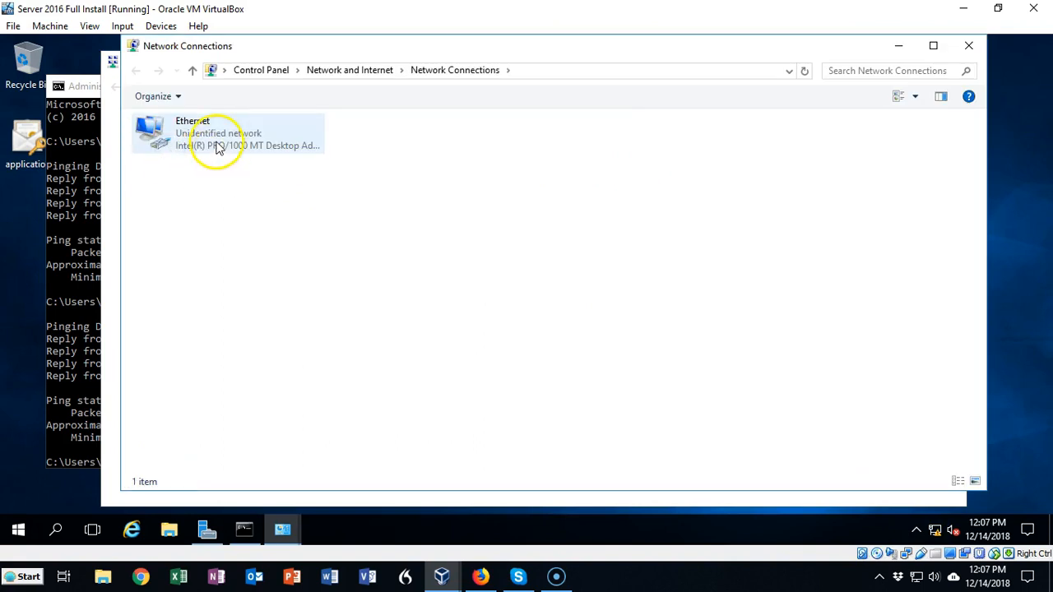
right_click(218, 148)
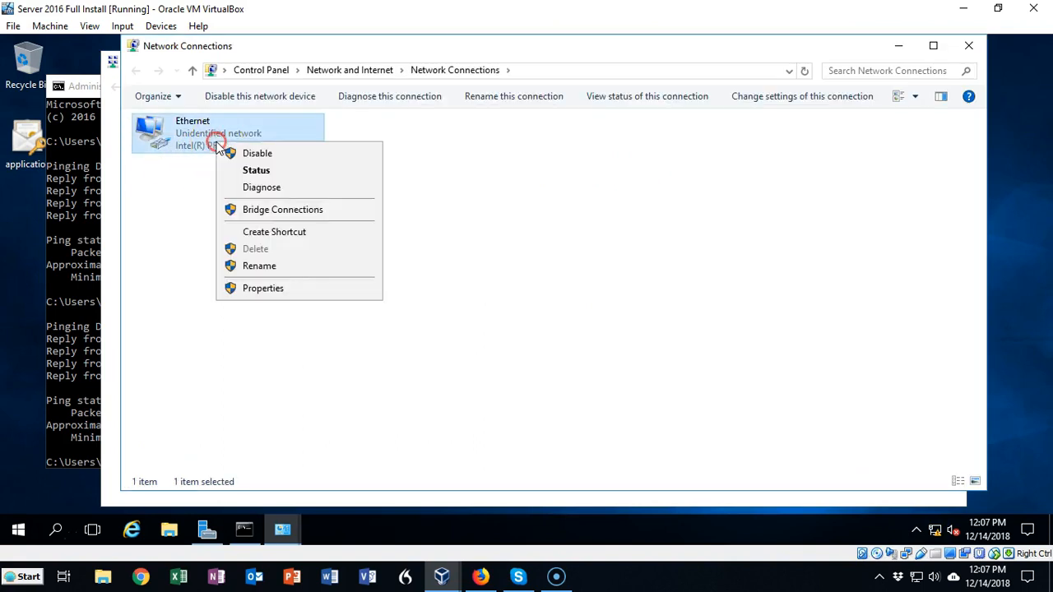
click(263, 288)
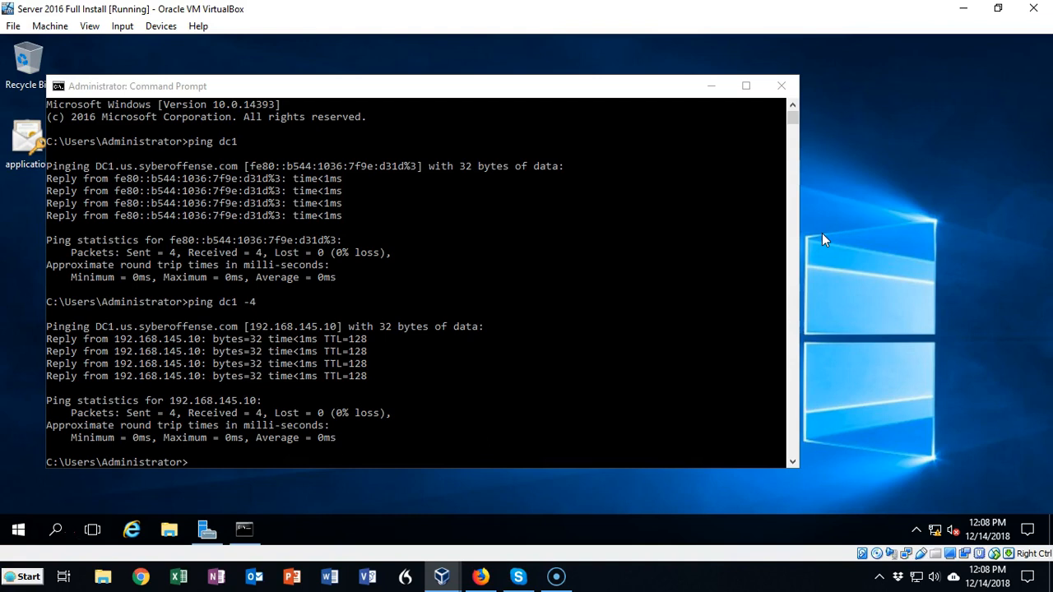
click(830, 193)
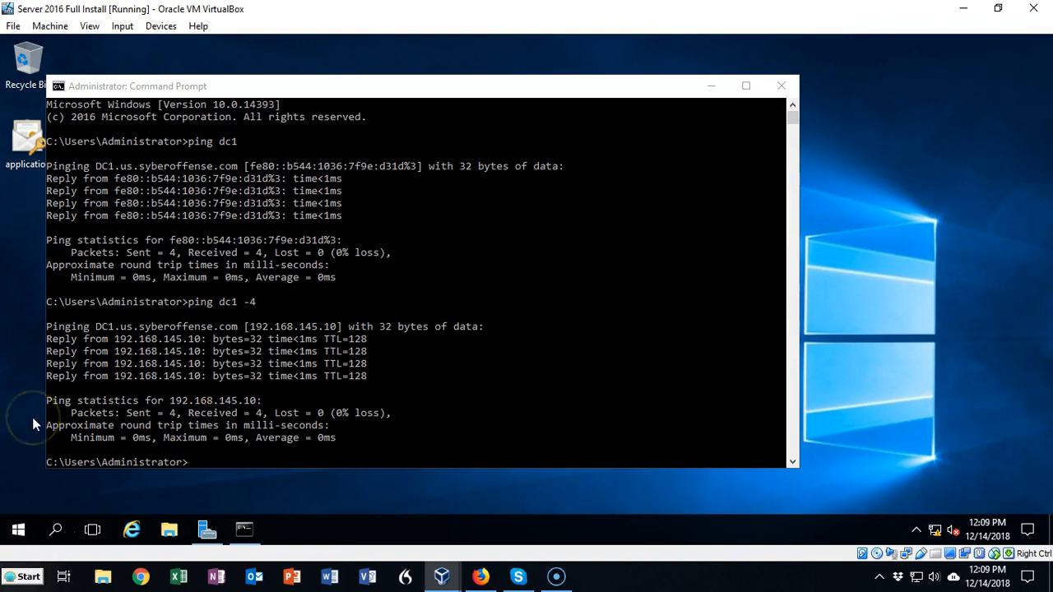